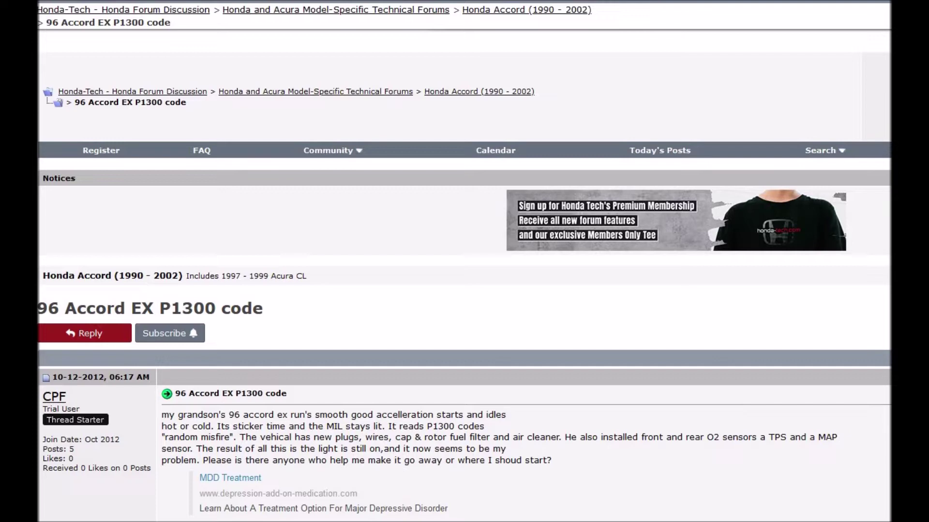
{"action": "scroll", "coordinate": [464, 290], "scroll_direction": "down", "scroll_amount": 2}
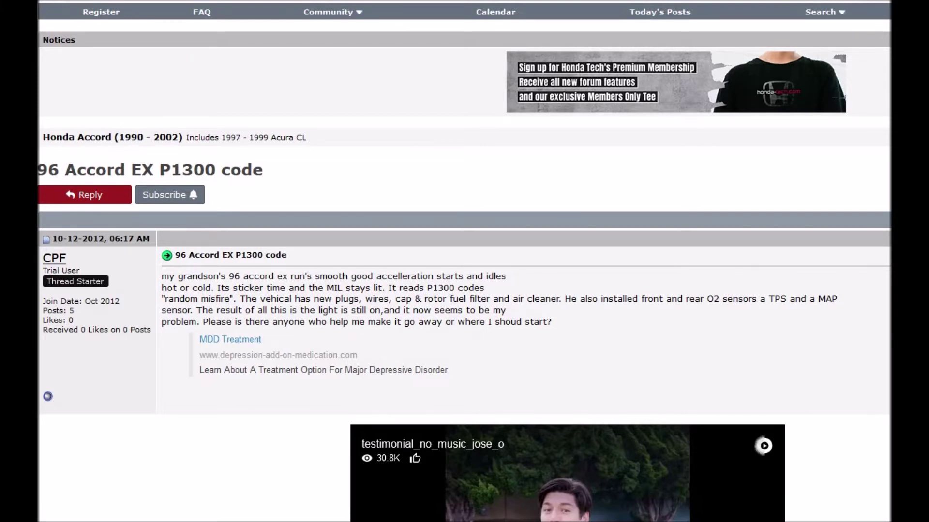
{"action": "left_click_drag", "start_coordinate": [707, 298], "coordinate": [838, 299]}
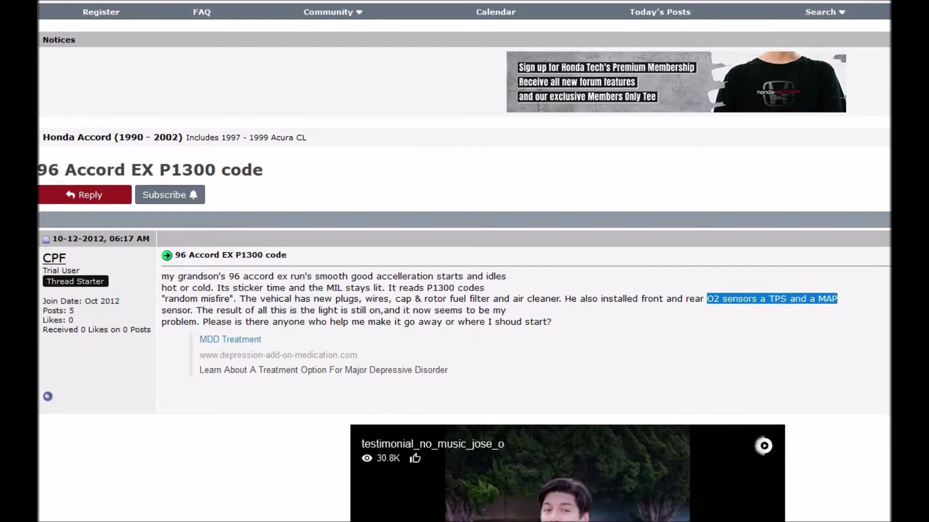
{"action": "left_click", "coordinate": [838, 298]}
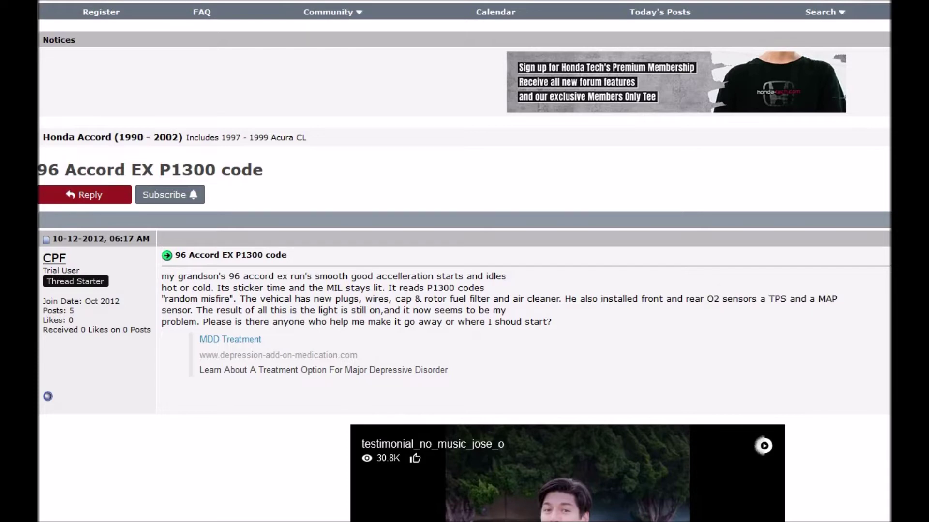
{"action": "scroll", "coordinate": [465, 290], "scroll_direction": "down", "scroll_amount": 1}
{"action": "scroll", "coordinate": [464, 290], "scroll_direction": "down", "scroll_amount": 2}
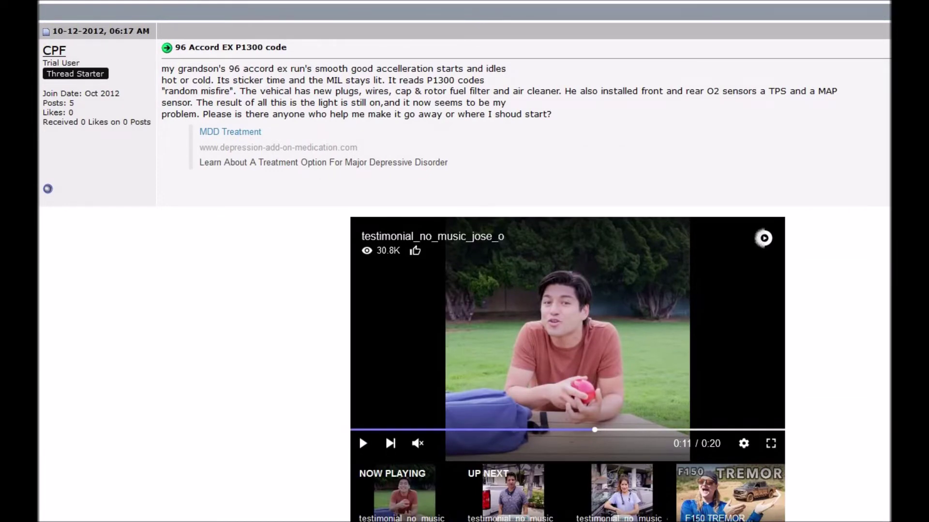
{"action": "scroll", "coordinate": [464, 262], "scroll_direction": "down", "scroll_amount": 2}
{"action": "scroll", "coordinate": [464, 262], "scroll_direction": "down", "scroll_amount": 3}
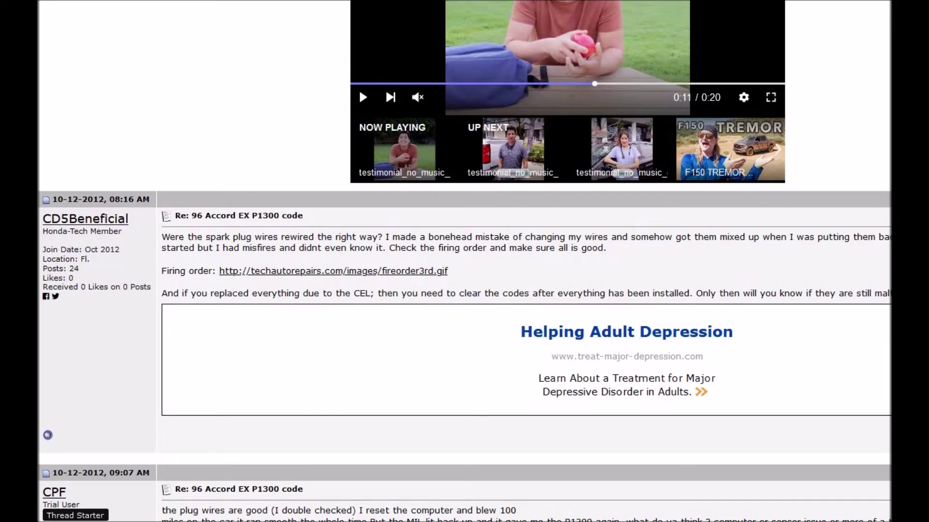
{"action": "scroll", "coordinate": [464, 261], "scroll_direction": "down", "scroll_amount": 2}
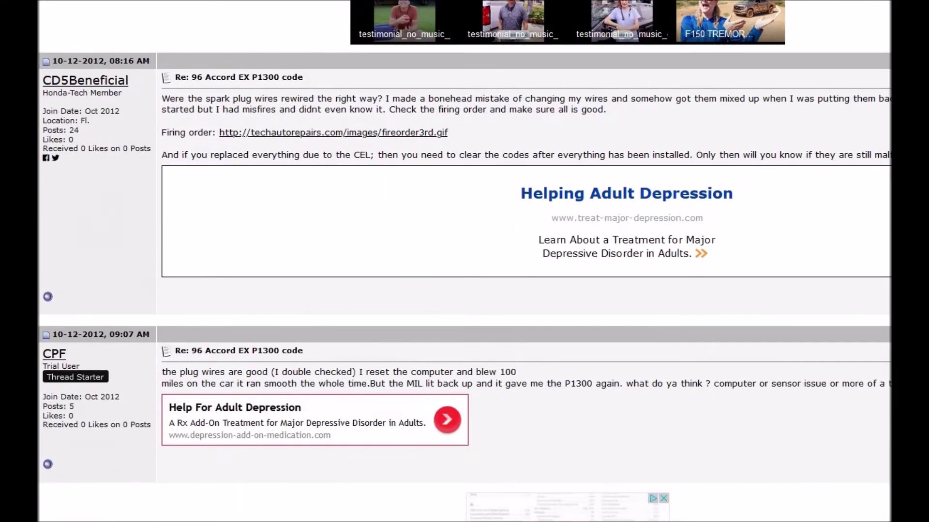
{"action": "scroll", "coordinate": [464, 262], "scroll_direction": "down", "scroll_amount": 2}
{"action": "scroll", "coordinate": [465, 261], "scroll_direction": "down", "scroll_amount": 2}
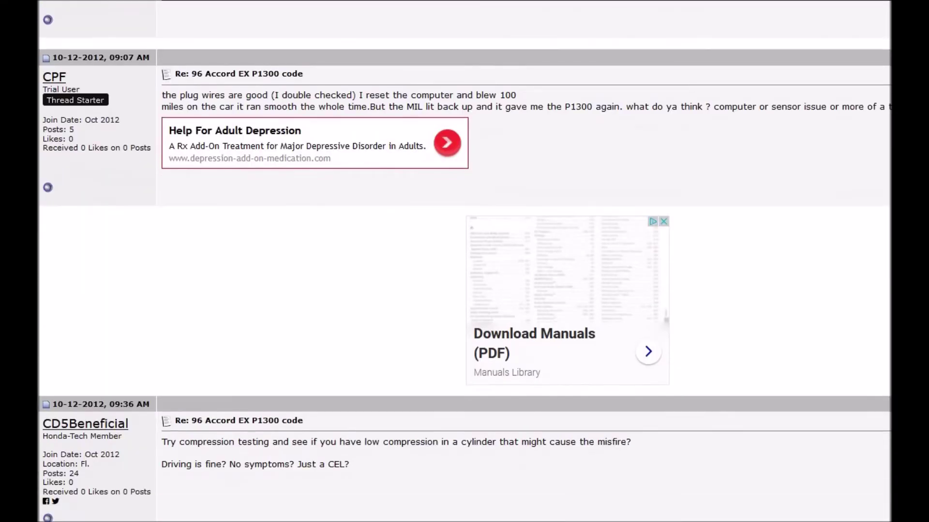
{"action": "scroll", "coordinate": [465, 262], "scroll_direction": "down", "scroll_amount": 2}
{"action": "scroll", "coordinate": [465, 261], "scroll_direction": "down", "scroll_amount": 3}
{"action": "scroll", "coordinate": [465, 261], "scroll_direction": "down", "scroll_amount": 2}
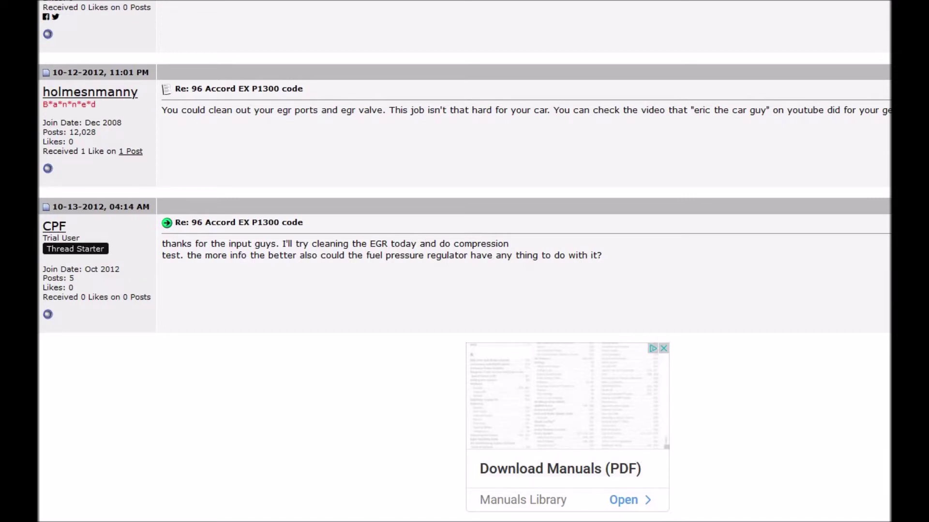
{"action": "scroll", "coordinate": [464, 261], "scroll_direction": "up", "scroll_amount": 1}
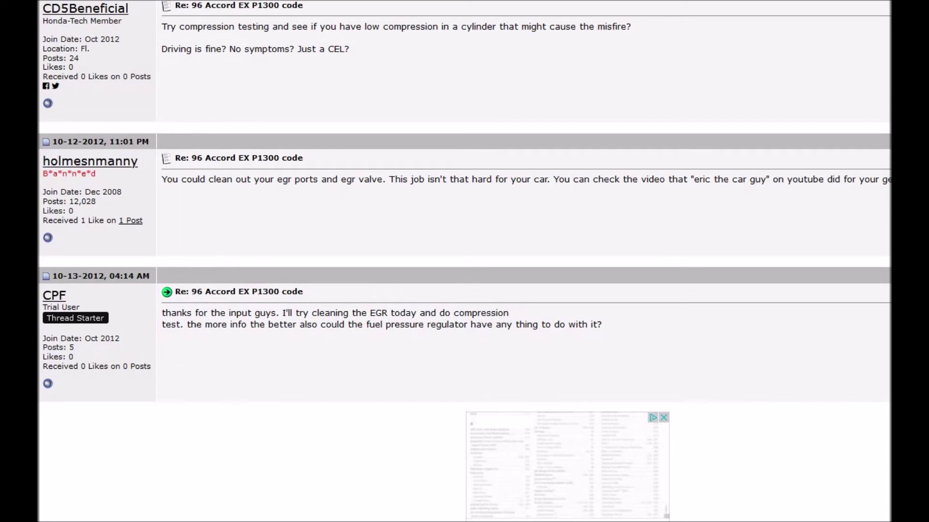
{"action": "left_click_drag", "start_coordinate": [366, 313], "coordinate": [412, 314]}
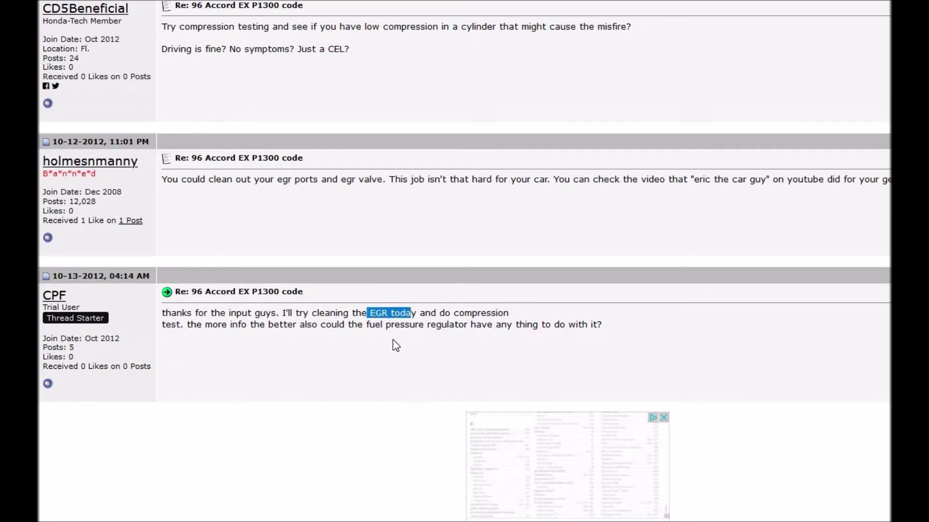
{"action": "left_click", "coordinate": [385, 322]}
{"action": "scroll", "coordinate": [643, 351], "scroll_direction": "up", "scroll_amount": 1}
{"action": "scroll", "coordinate": [623, 349], "scroll_direction": "up", "scroll_amount": 5}
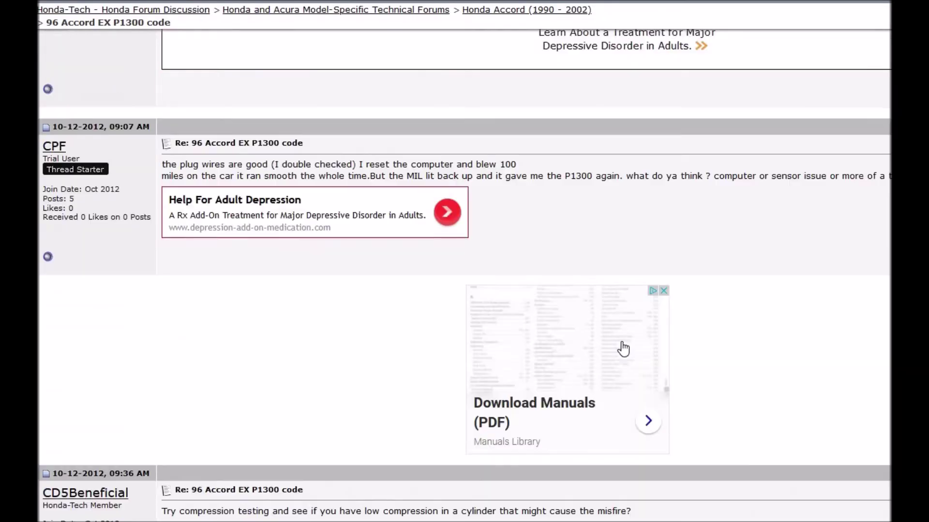
{"action": "scroll", "coordinate": [625, 351], "scroll_direction": "up", "scroll_amount": 5}
{"action": "scroll", "coordinate": [624, 352], "scroll_direction": "up", "scroll_amount": 5}
{"action": "scroll", "coordinate": [620, 354], "scroll_direction": "up", "scroll_amount": 3}
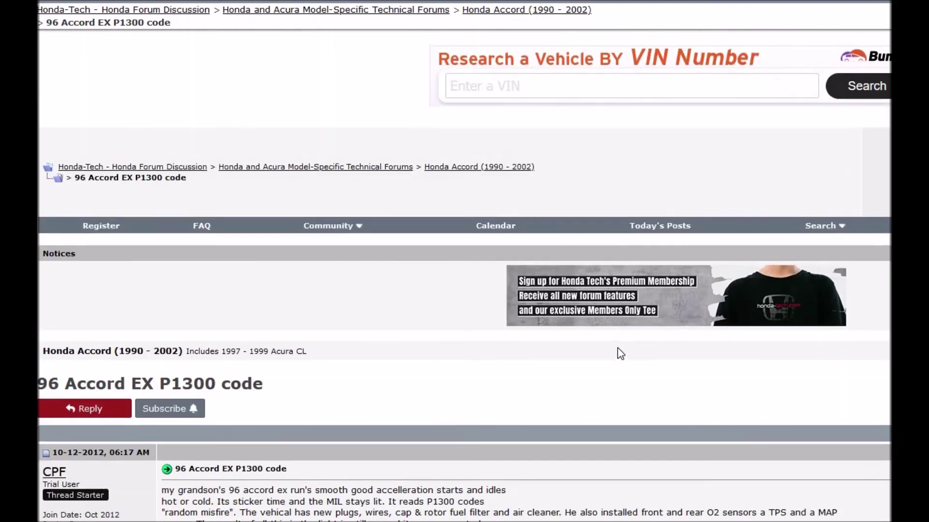
{"action": "scroll", "coordinate": [616, 356], "scroll_direction": "down", "scroll_amount": 1}
{"action": "scroll", "coordinate": [616, 355], "scroll_direction": "down", "scroll_amount": 1}
{"action": "scroll", "coordinate": [618, 355], "scroll_direction": "down", "scroll_amount": 1}
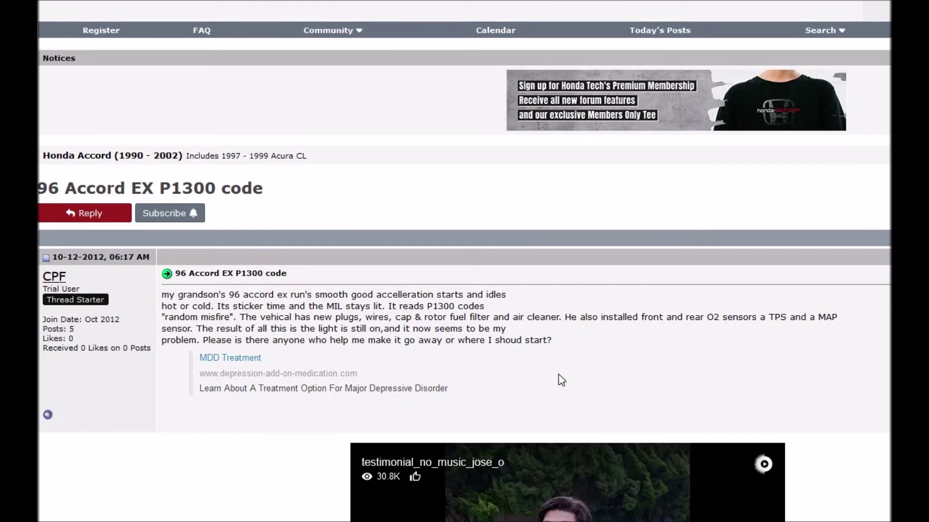
{"action": "scroll", "coordinate": [558, 373], "scroll_direction": "down", "scroll_amount": 1}
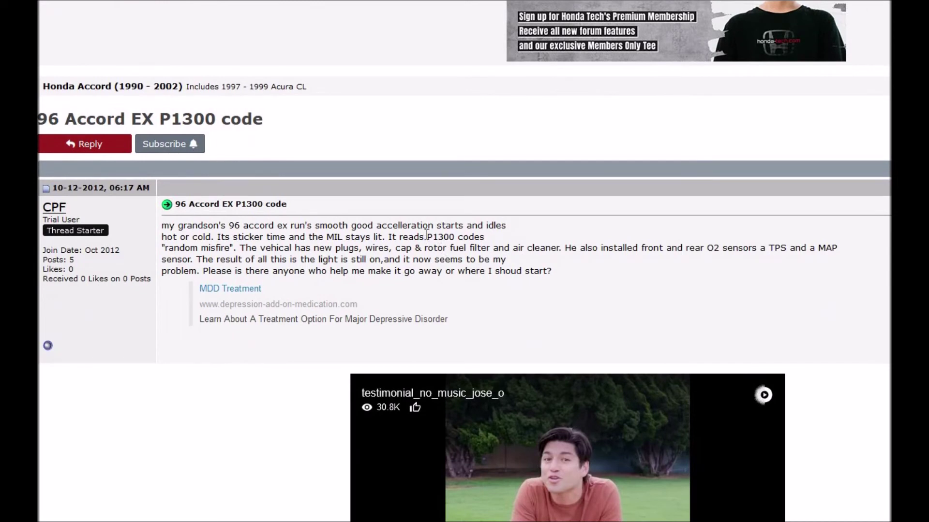
{"action": "left_click_drag", "start_coordinate": [427, 237], "coordinate": [483, 240]}
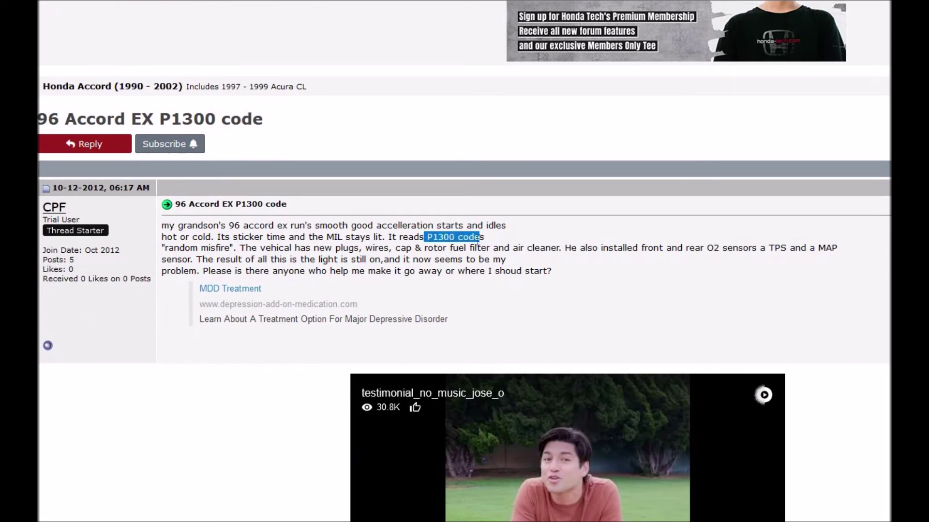
{"action": "left_click", "coordinate": [245, 257]}
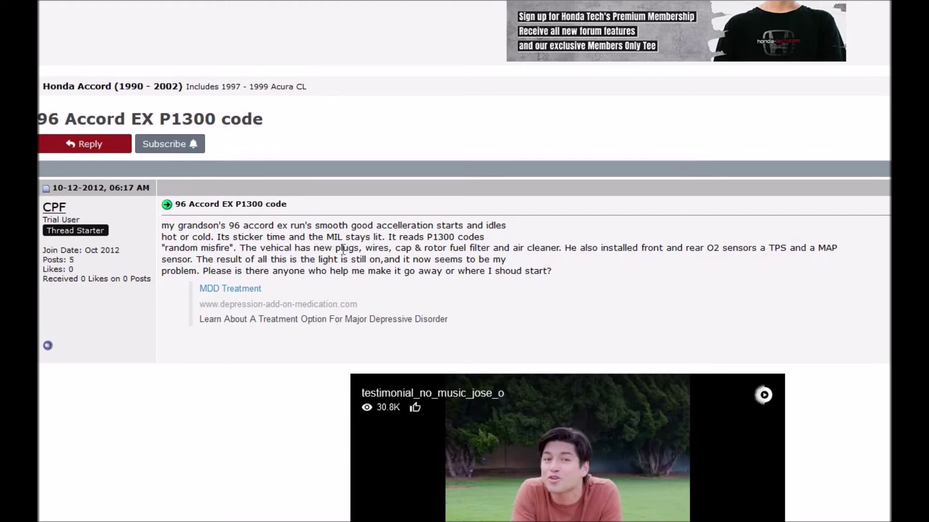
{"action": "double_click", "coordinate": [348, 249]}
{"action": "left_click", "coordinate": [404, 257]}
{"action": "left_click_drag", "start_coordinate": [400, 250], "coordinate": [497, 260]}
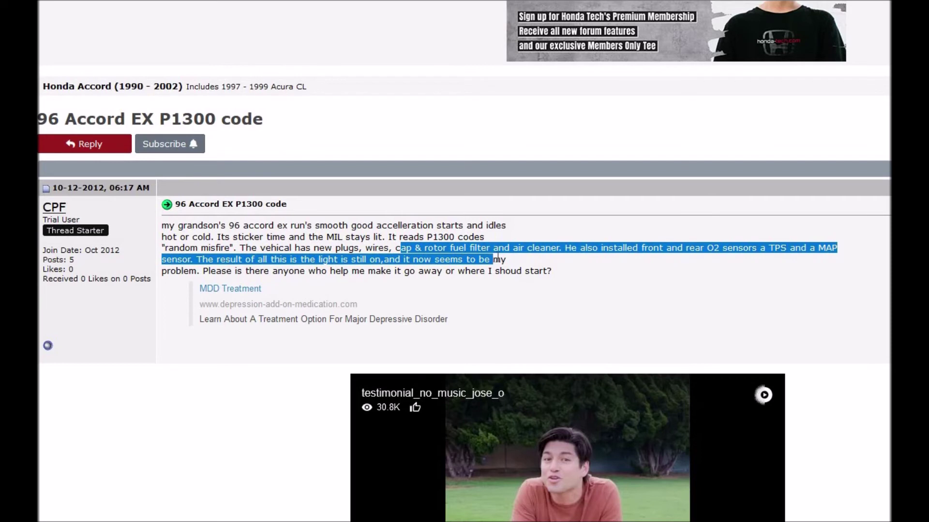
{"action": "left_click", "coordinate": [499, 255]}
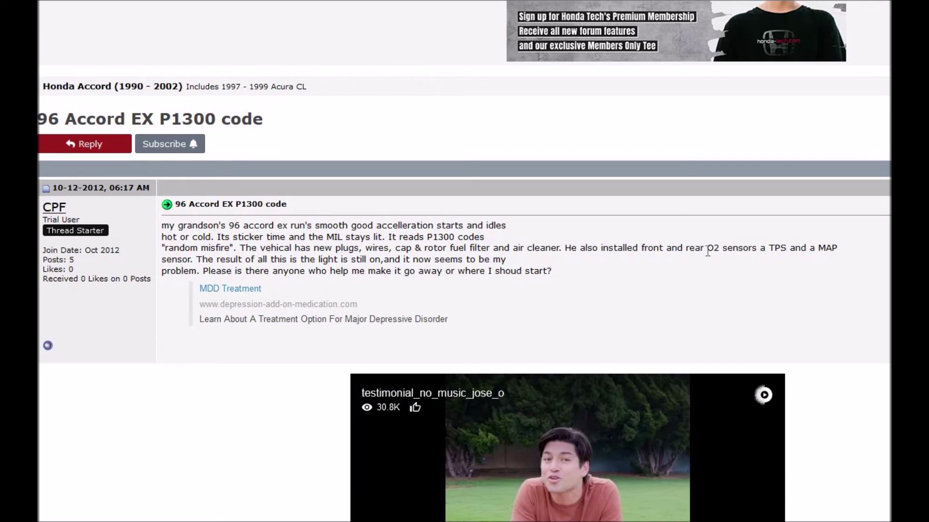
{"action": "mouse_move", "coordinate": [708, 250]}
{"action": "left_mouse_down"}
{"action": "mouse_move", "coordinate": [820, 263]}
{"action": "mouse_move", "coordinate": [174, 271]}
{"action": "mouse_move", "coordinate": [195, 264]}
{"action": "left_mouse_up"}
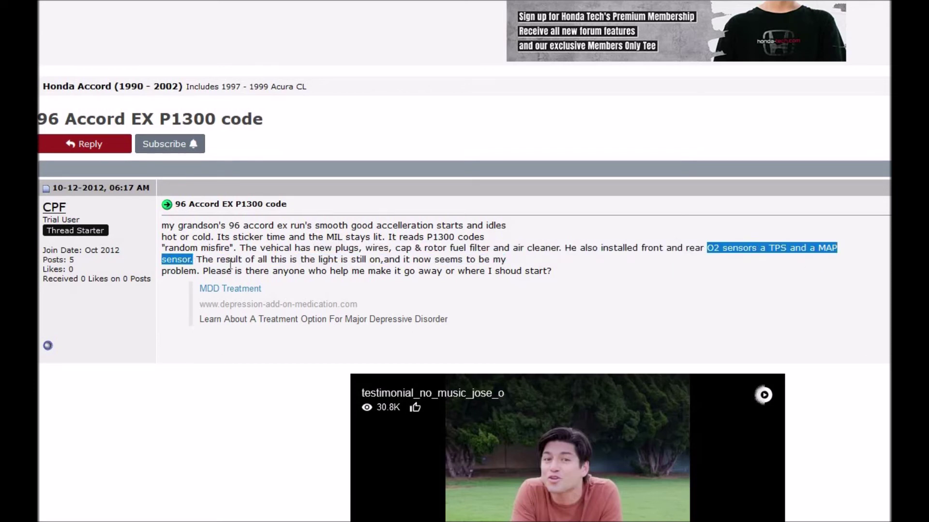
{"action": "left_click", "coordinate": [232, 265]}
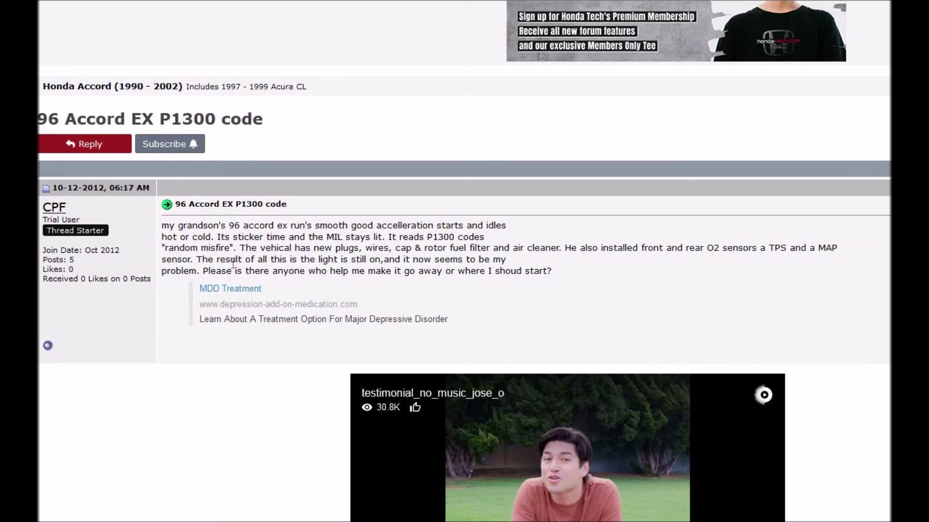